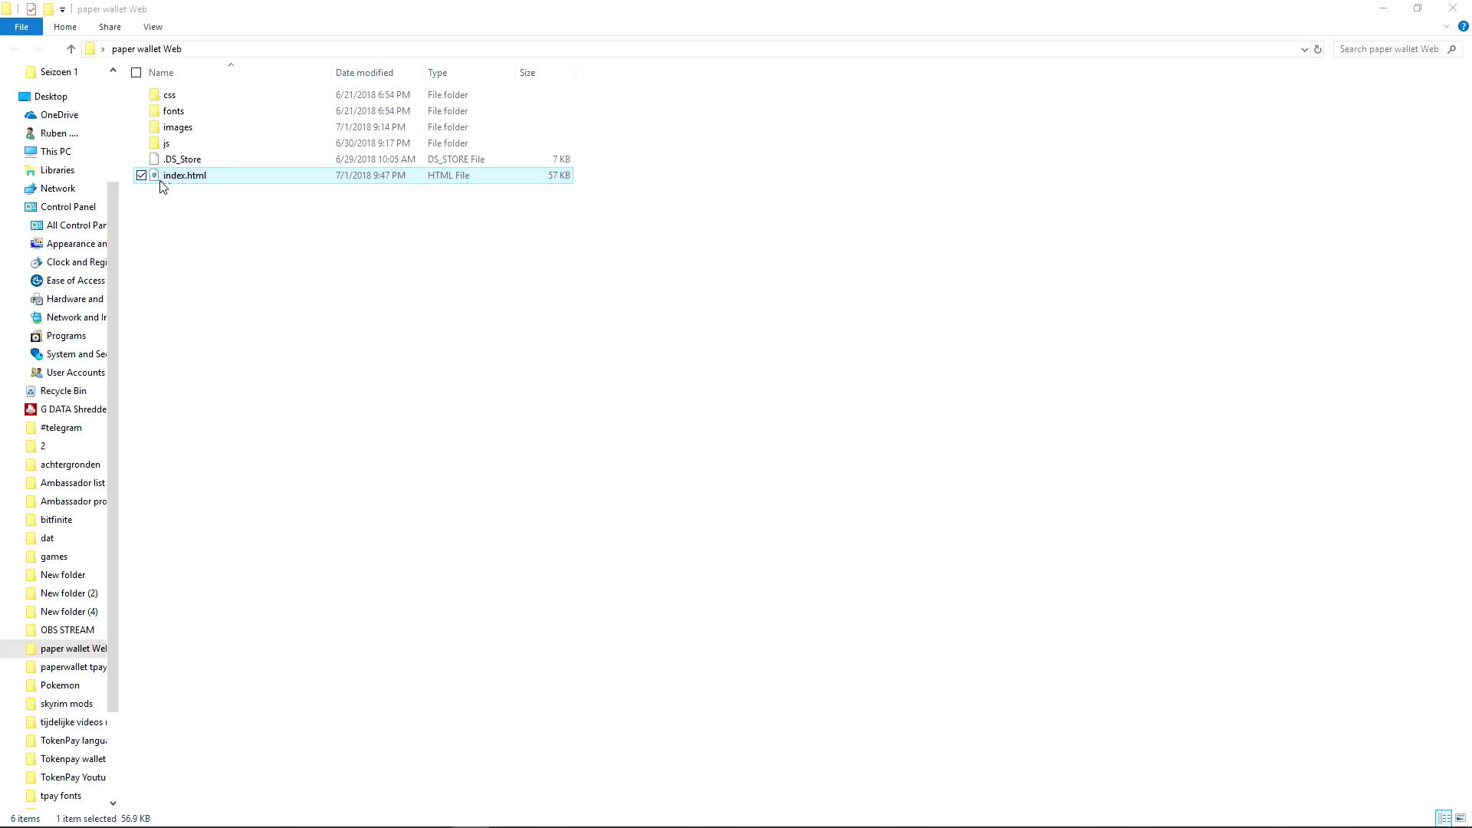
Open index.html from File Explorer in Firefox and bring the browser window to the front.
{"action": "right_click", "coordinate": [170, 181]}
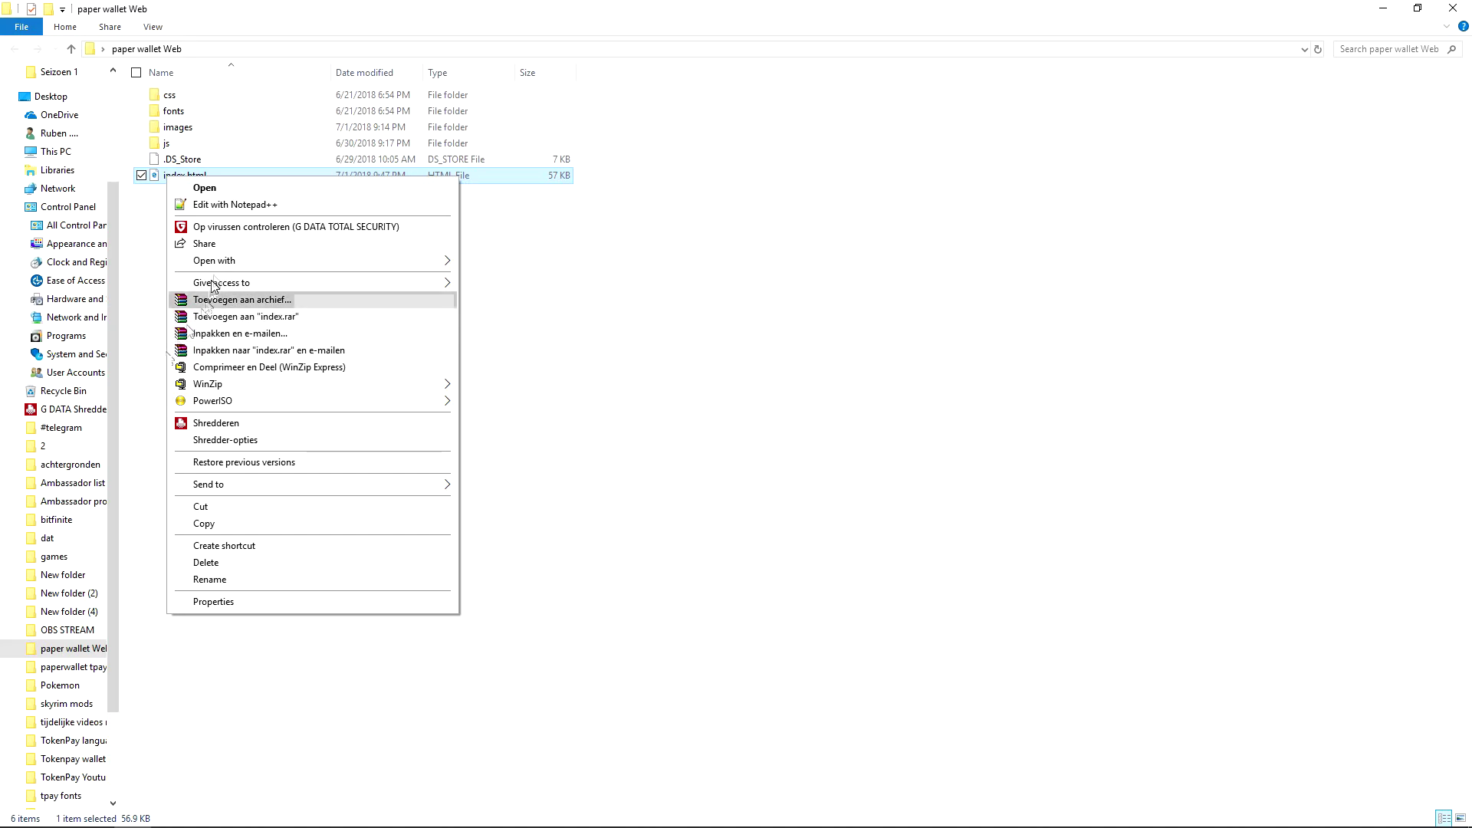
{"action": "mouse_move", "coordinate": [215, 267]}
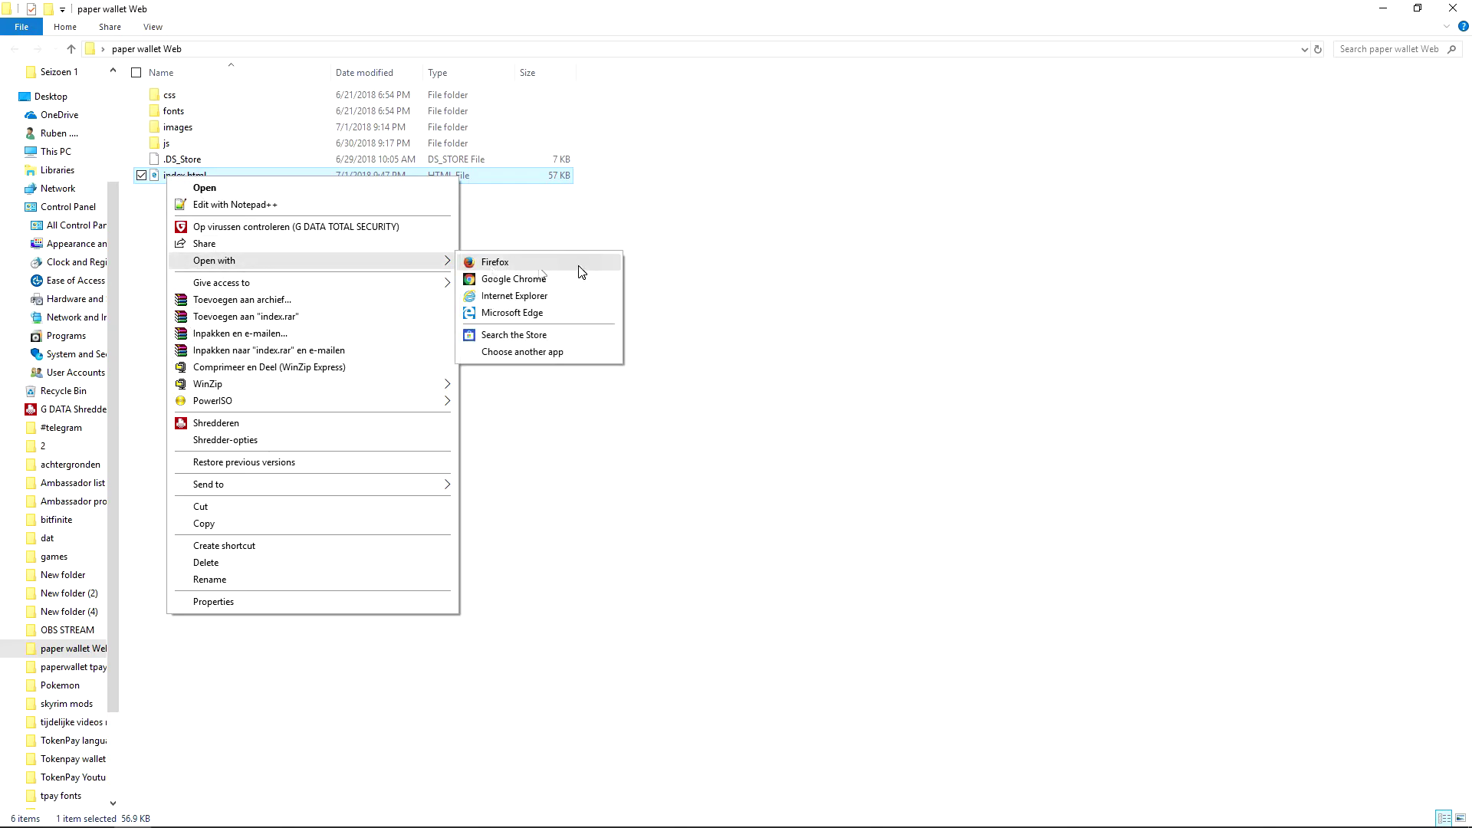
{"action": "left_click", "coordinate": [516, 262]}
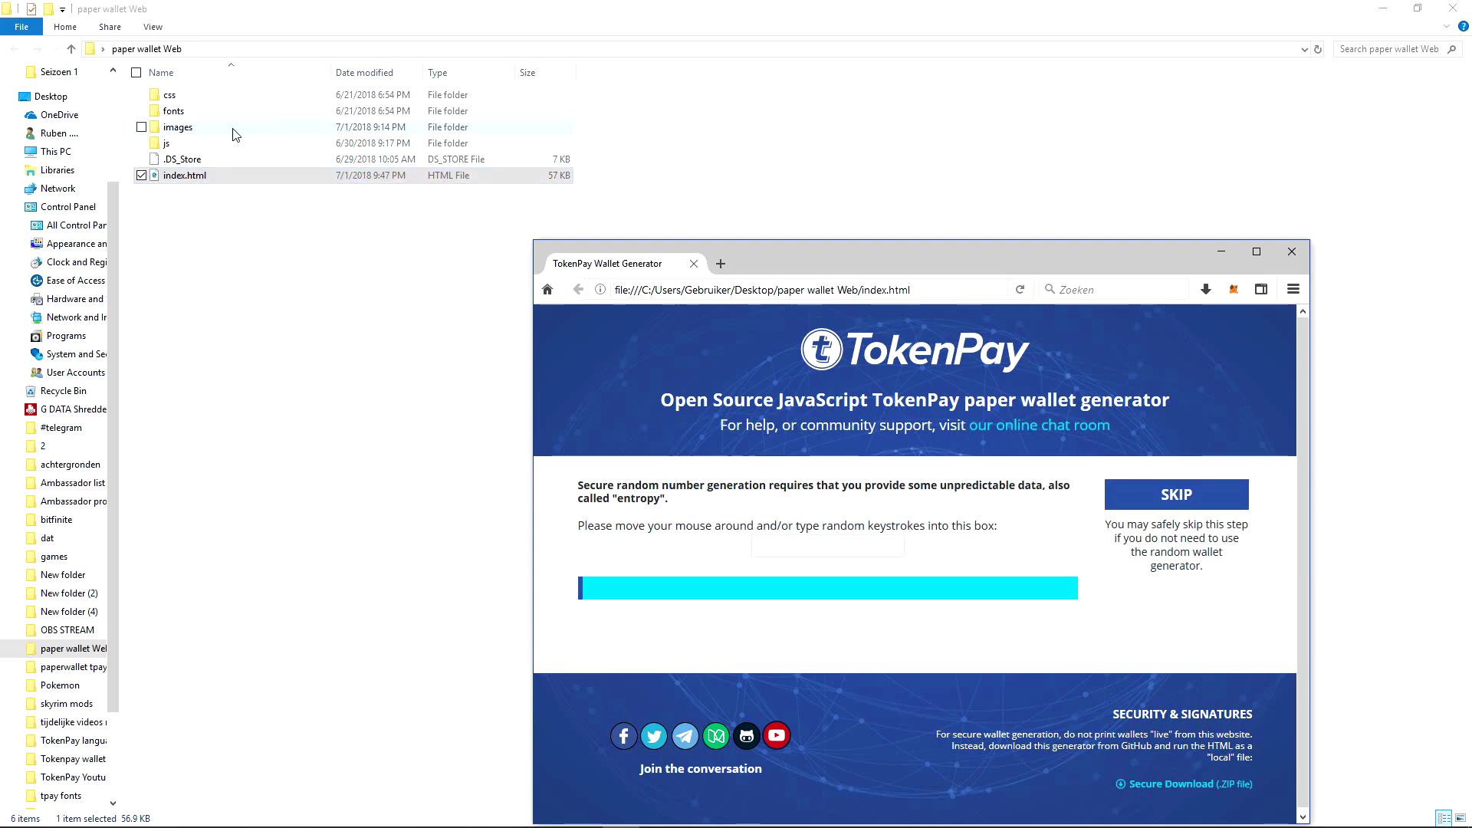
{"action": "left_click", "coordinate": [973, 250]}
Maximize the Firefox window and switch the generator to the Bulk Wallet page.
{"action": "left_click_drag", "start_coordinate": [895, 229], "coordinate": [780, 167]}
{"action": "left_click", "coordinate": [1044, 170]}
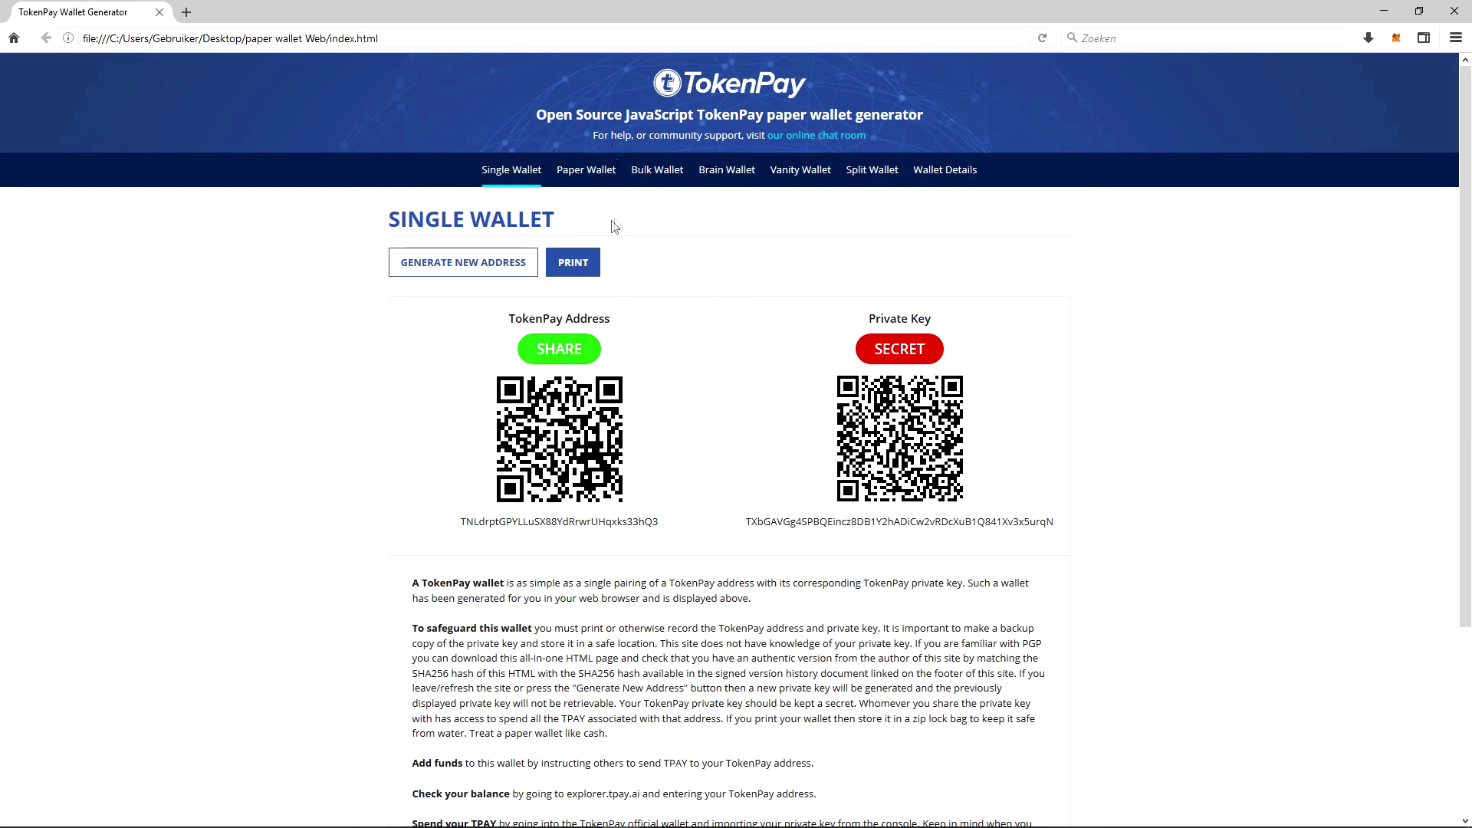
{"action": "left_click", "coordinate": [658, 185]}
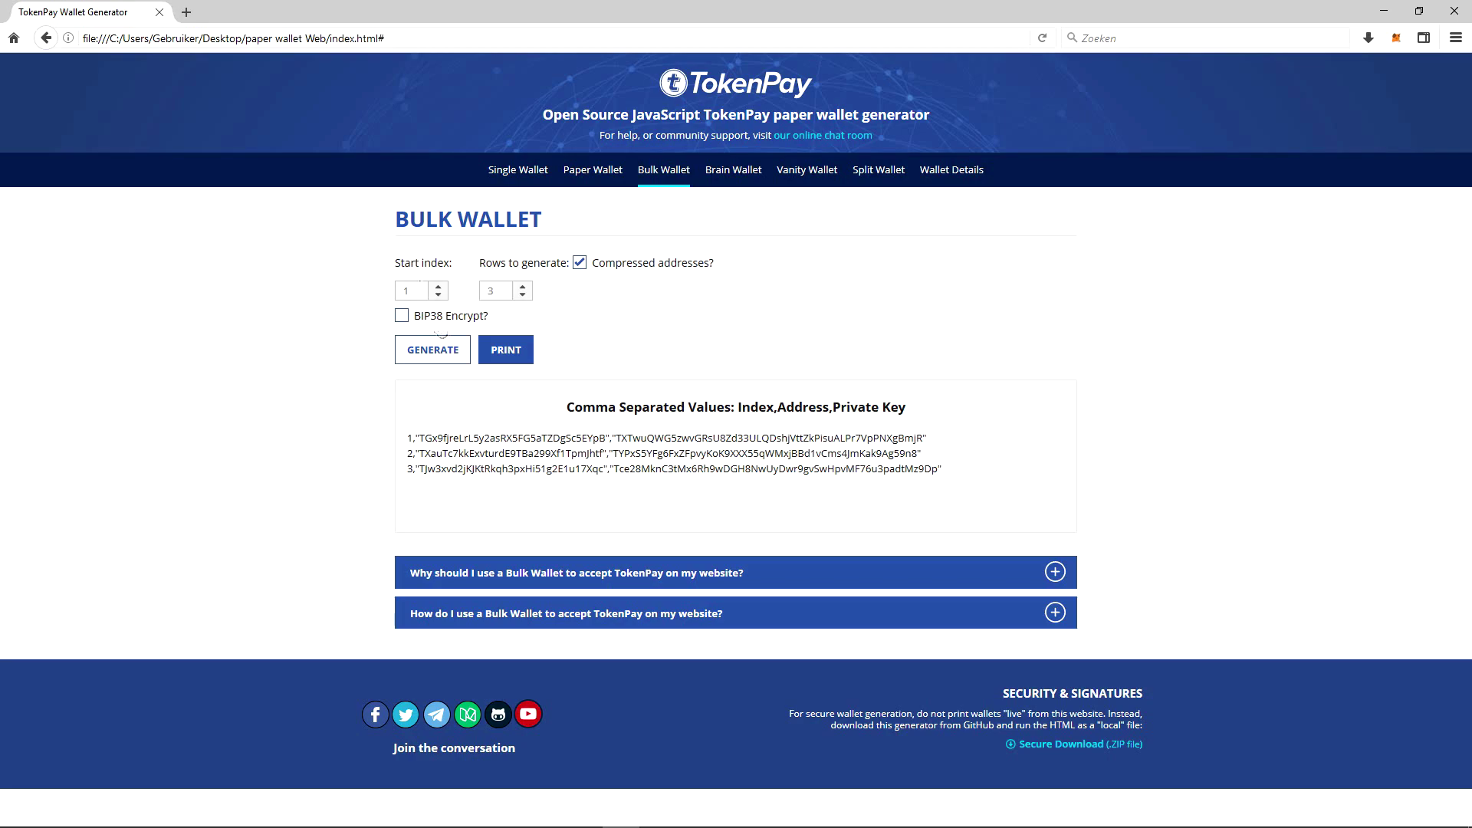
Try Start index values 2 and 123, regenerating the bulk list each time.
{"action": "left_click", "coordinate": [419, 293]}
{"action": "left_click", "coordinate": [438, 286]}
{"action": "left_click", "coordinate": [445, 349]}
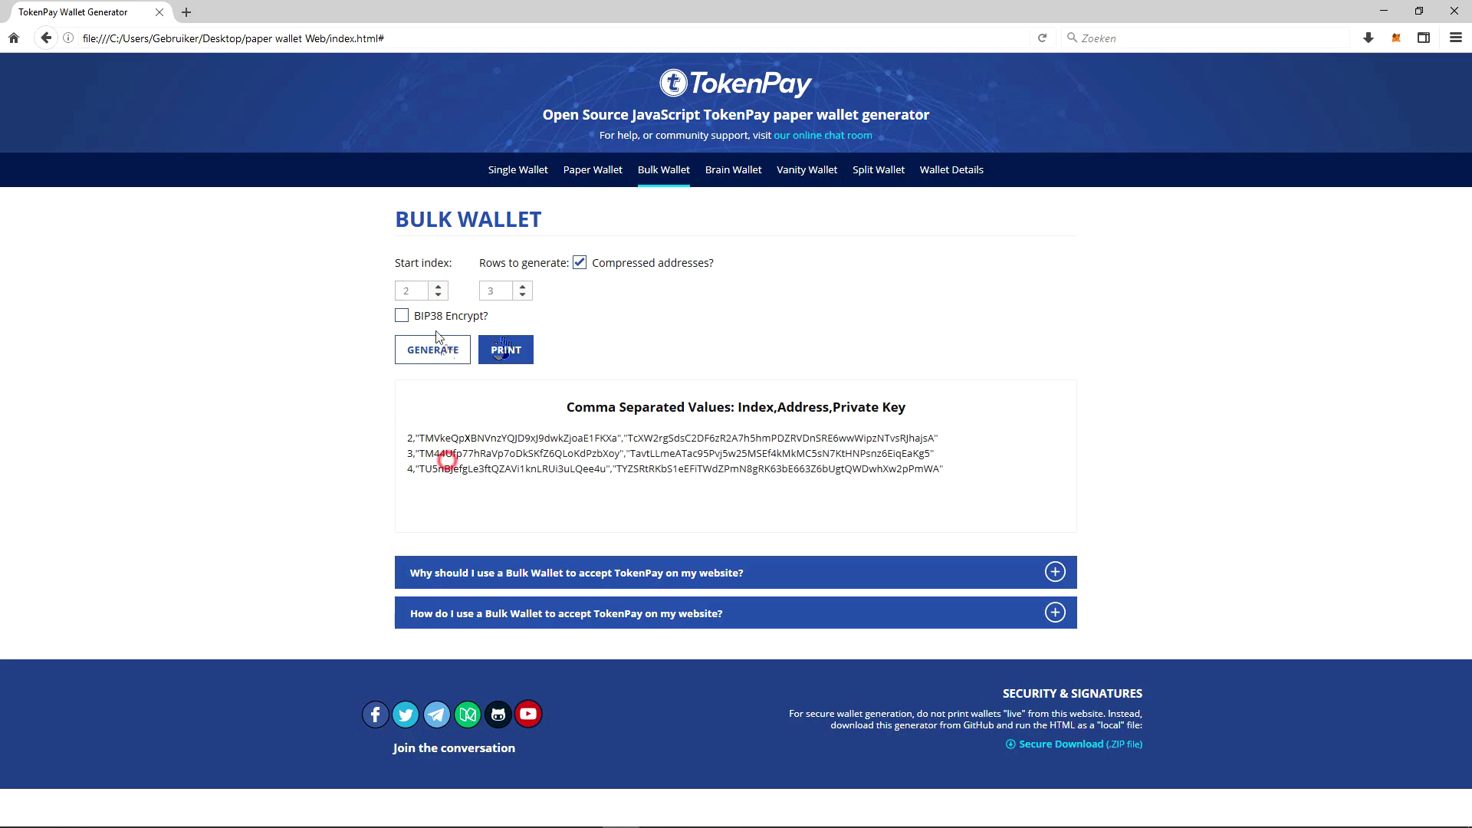
{"action": "double_click", "coordinate": [406, 292]}
{"action": "type", "text": "123"}
{"action": "left_click", "coordinate": [433, 349]}
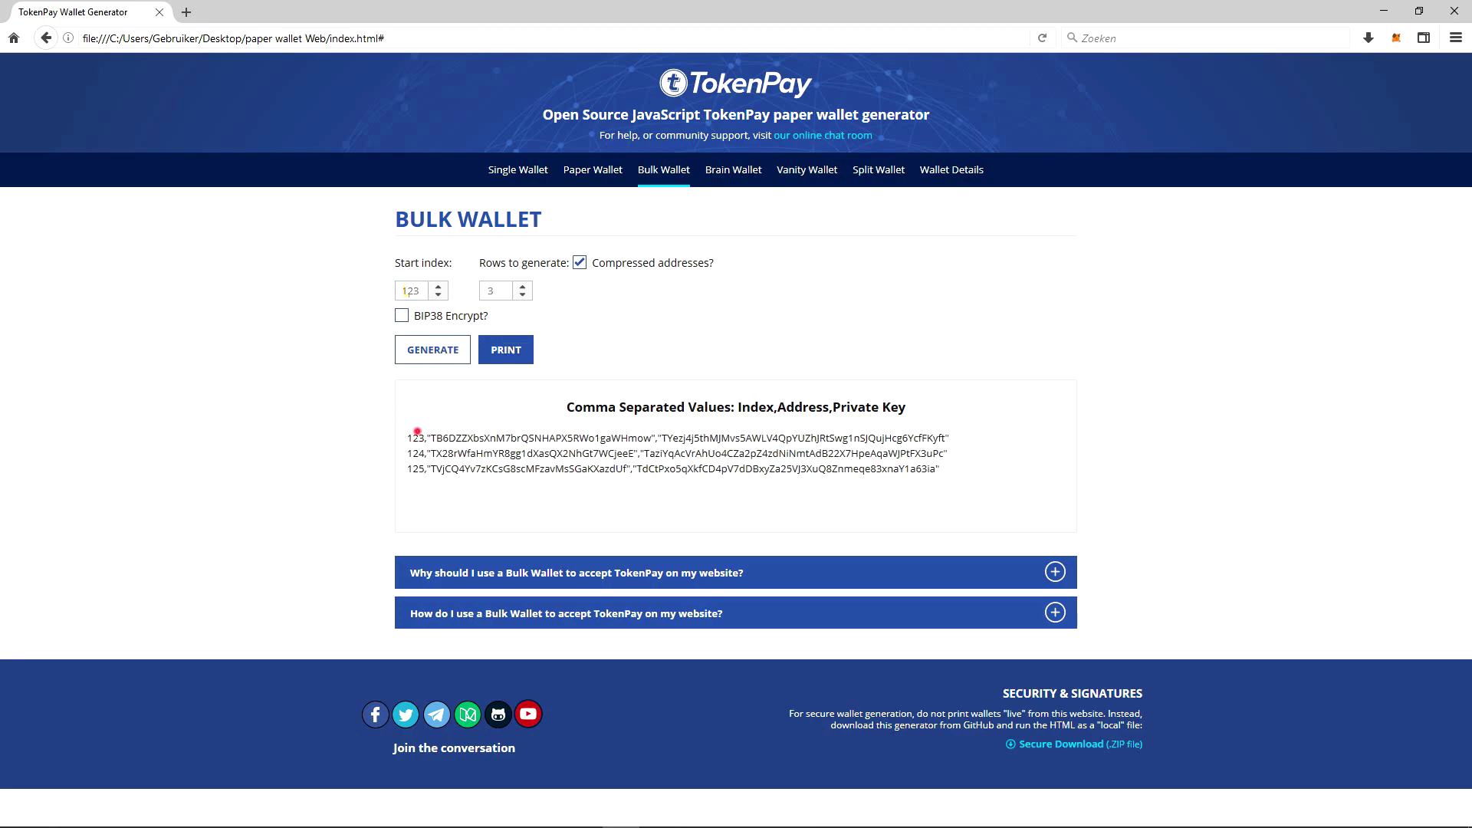
{"action": "left_click_drag", "start_coordinate": [417, 433], "coordinate": [424, 438]}
{"action": "left_click", "coordinate": [423, 463]}
Reset Start index to 1, trial 2 rows, then generate 100 rows.
{"action": "double_click", "coordinate": [422, 290]}
{"action": "type", "text": "1"}
{"action": "left_click", "coordinate": [630, 330]}
{"action": "double_click", "coordinate": [487, 291]}
{"action": "type", "text": "2"}
{"action": "left_click", "coordinate": [424, 350]}
{"action": "double_click", "coordinate": [502, 289]}
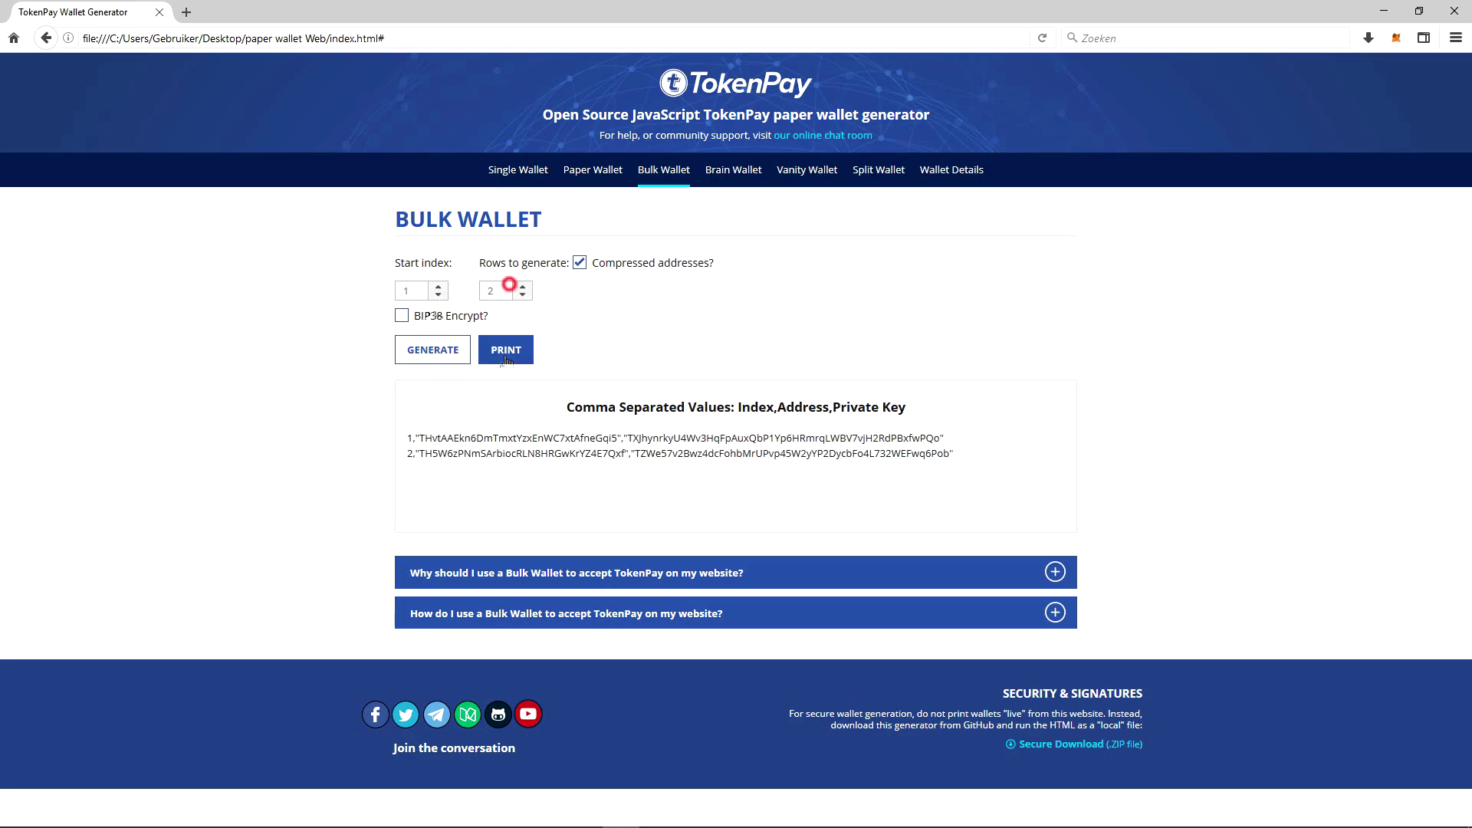
{"action": "type", "text": "100"}
{"action": "left_click", "coordinate": [437, 352]}
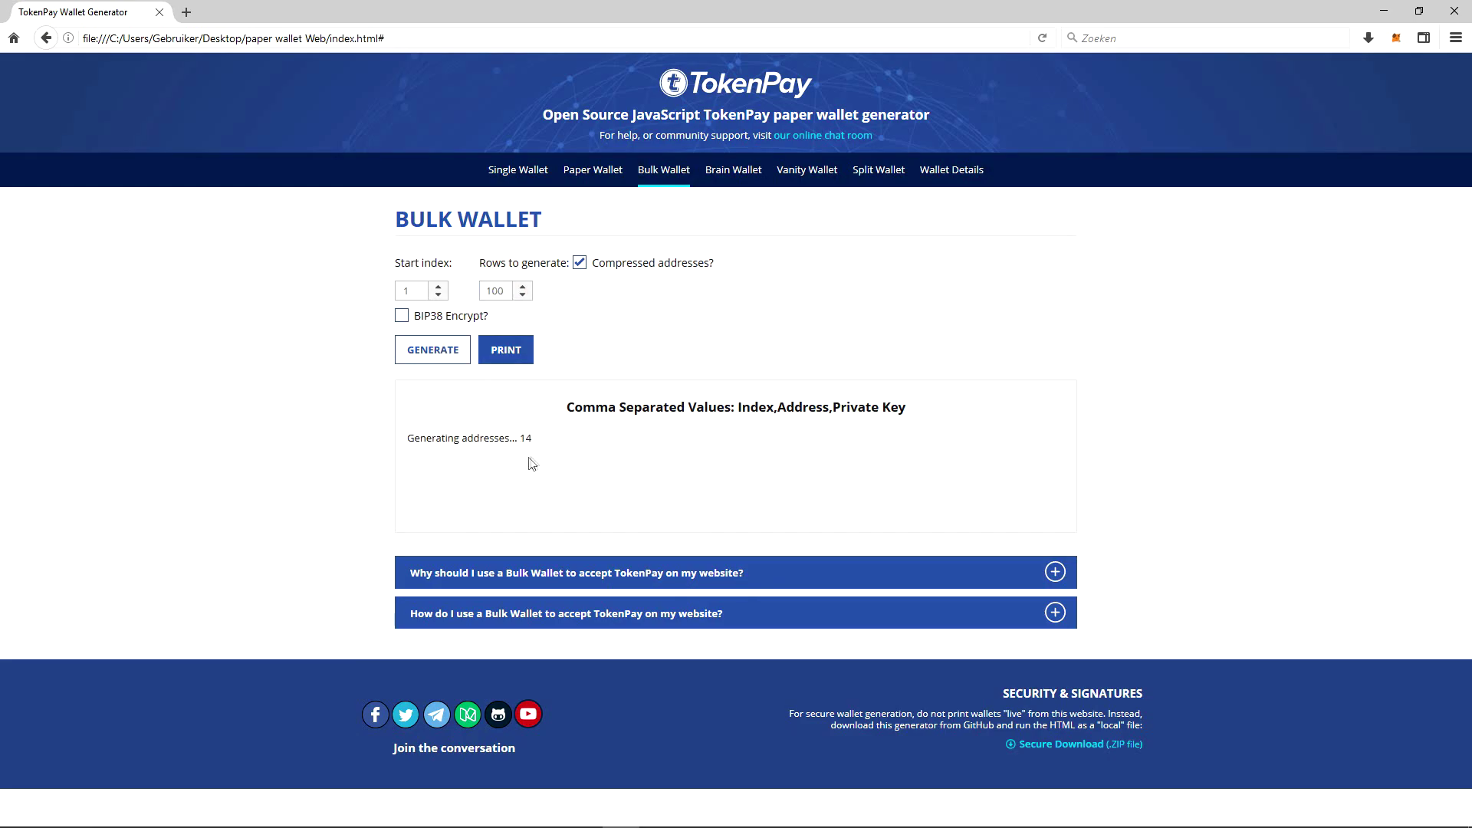
Scroll through the generated CSV list to check the 100 address/private-key rows.
{"action": "scroll", "coordinate": [529, 542], "scroll_direction": "down", "scroll_amount": 20}
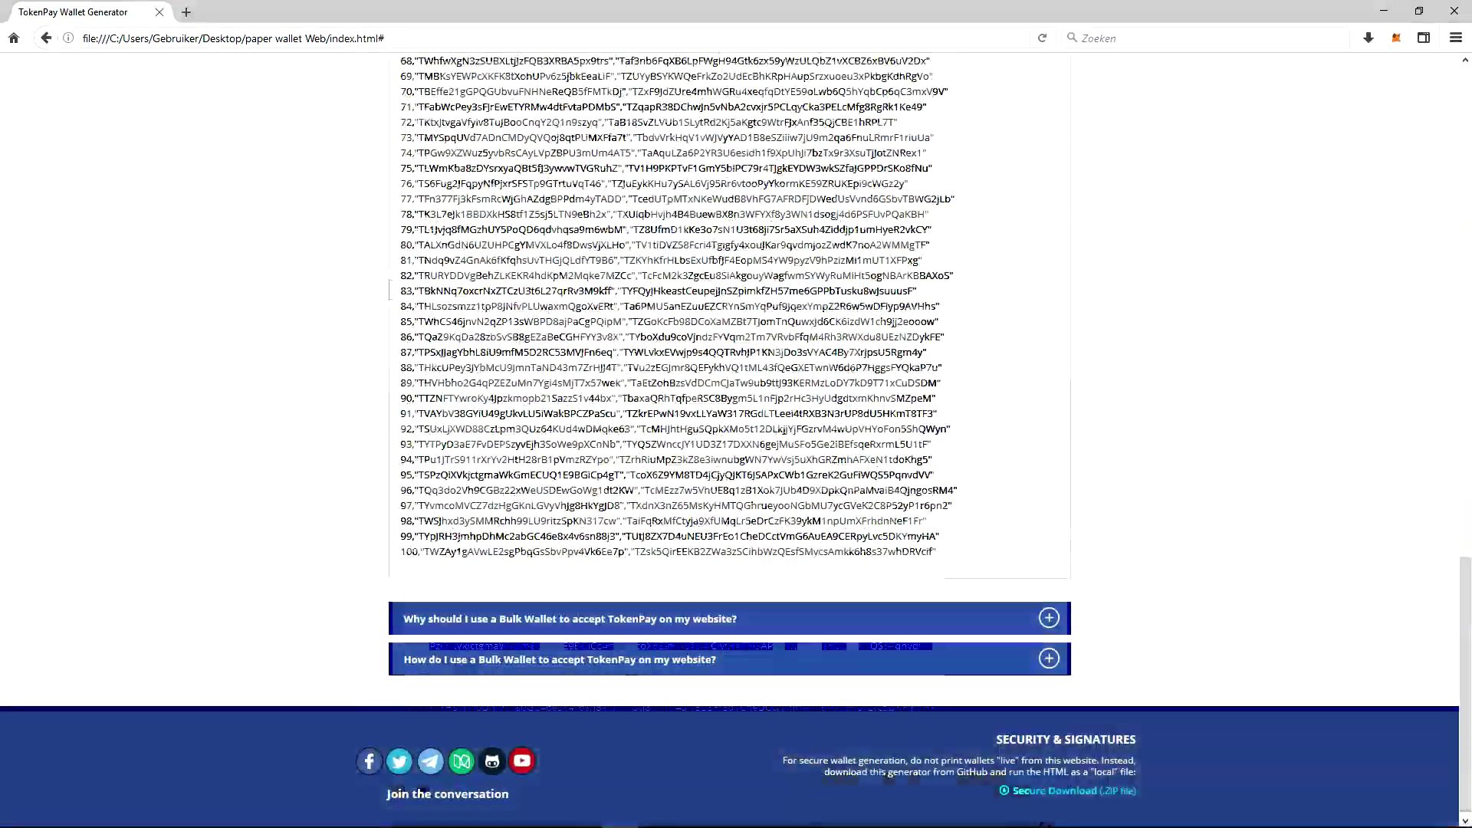
{"action": "scroll", "coordinate": [628, 417], "scroll_direction": "up", "scroll_amount": 20}
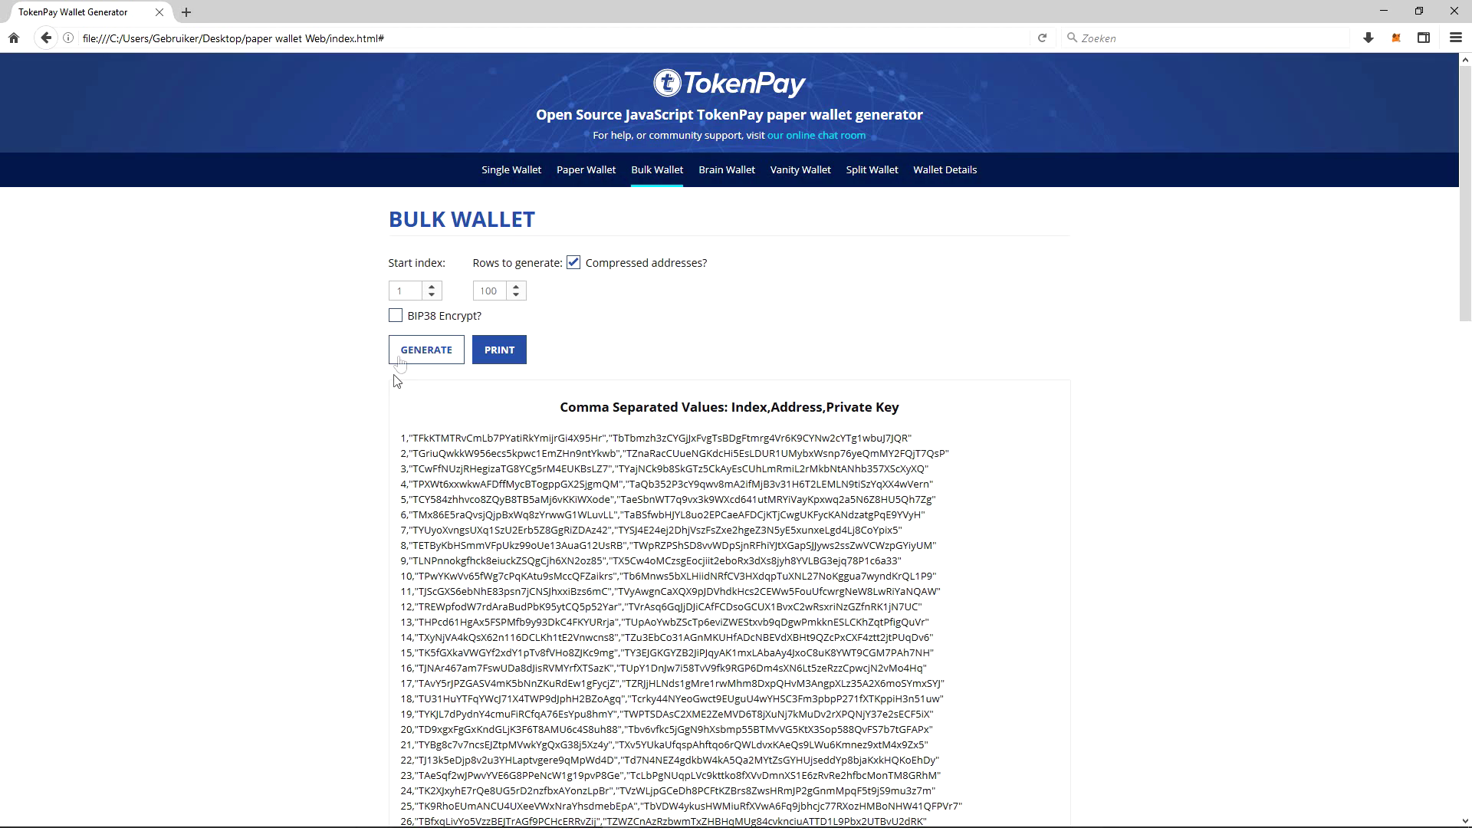
Enable BIP38 encryption, enter the encryption passphrase, and expand the 'Why use a Bulk Wallet' FAQ.
{"action": "left_click", "coordinate": [396, 316]}
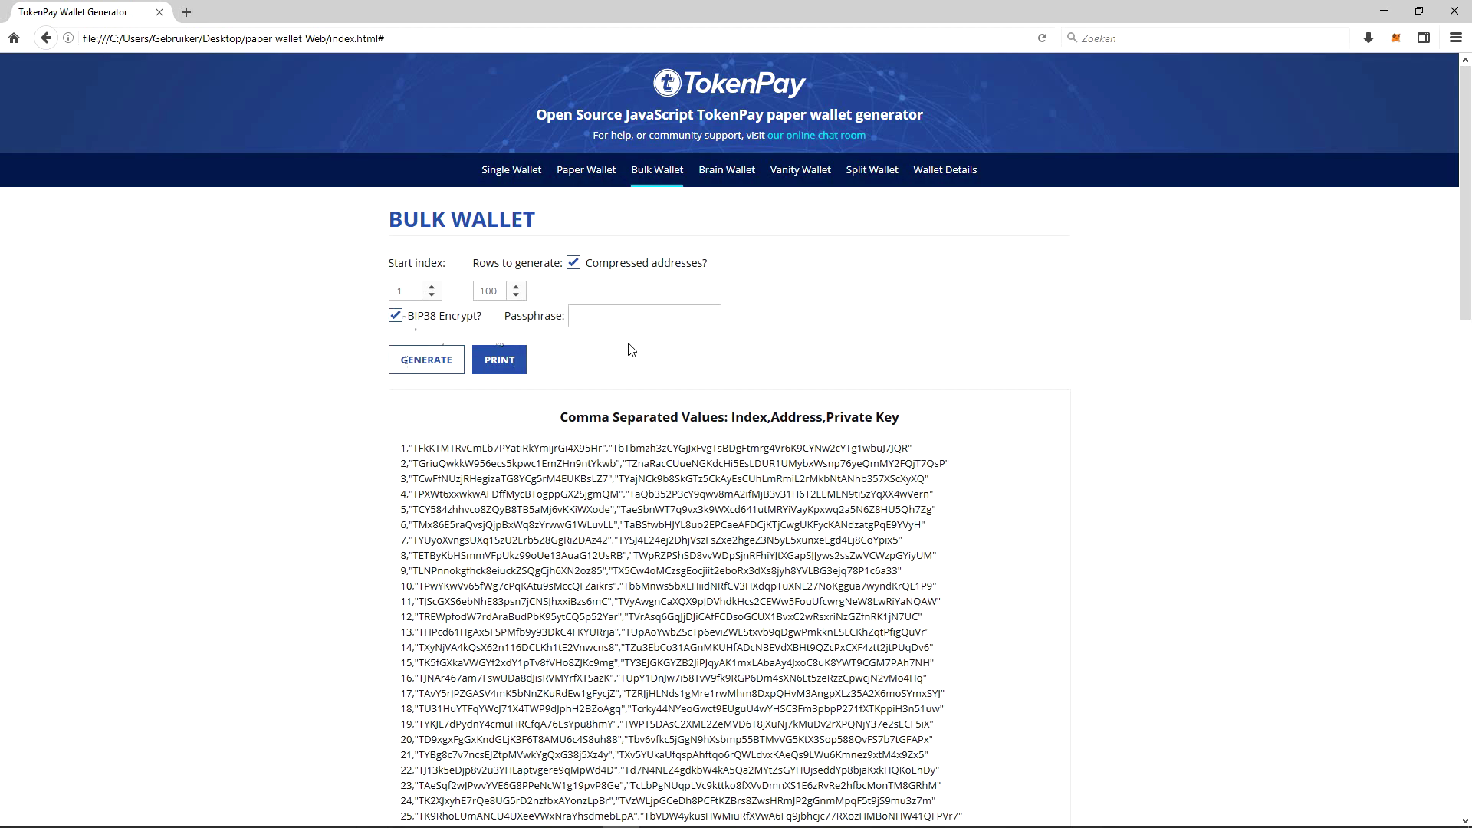
{"action": "left_click", "coordinate": [627, 321]}
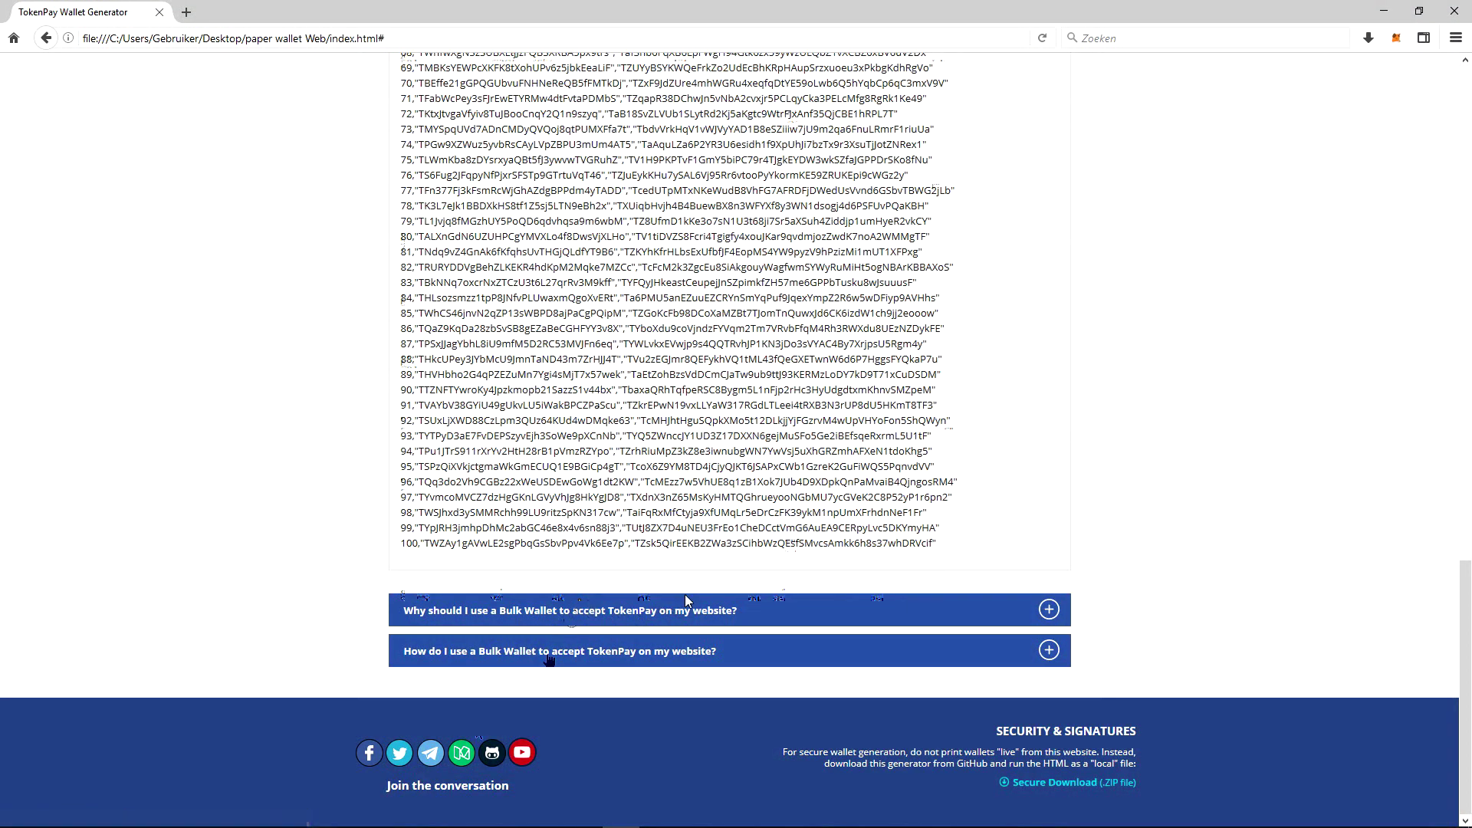
{"action": "left_click", "coordinate": [605, 610]}
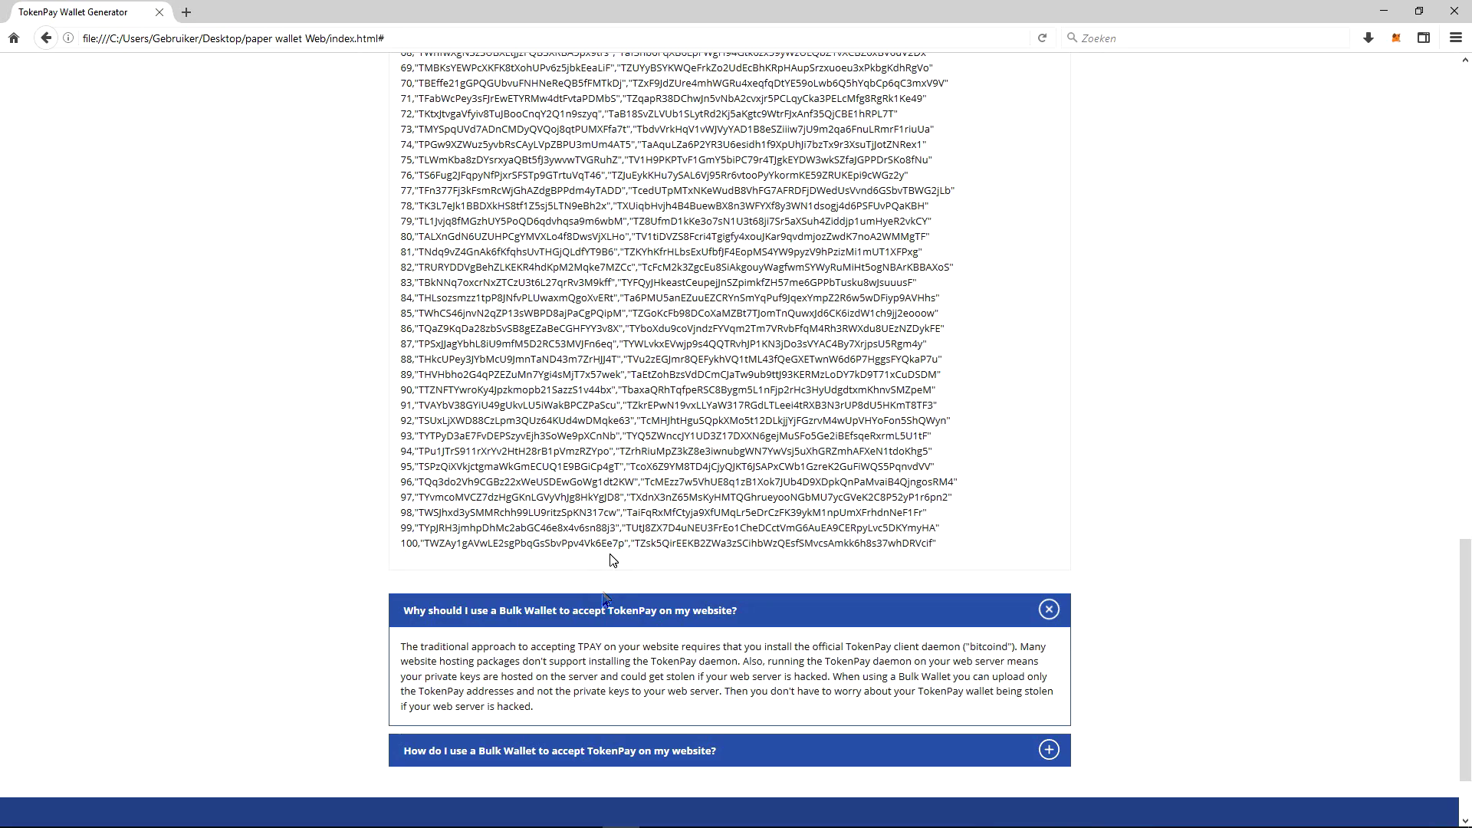
Scroll down and expand the FAQ answer on how to use a Bulk Wallet.
{"action": "scroll", "coordinate": [583, 636], "scroll_direction": "down", "scroll_amount": 3}
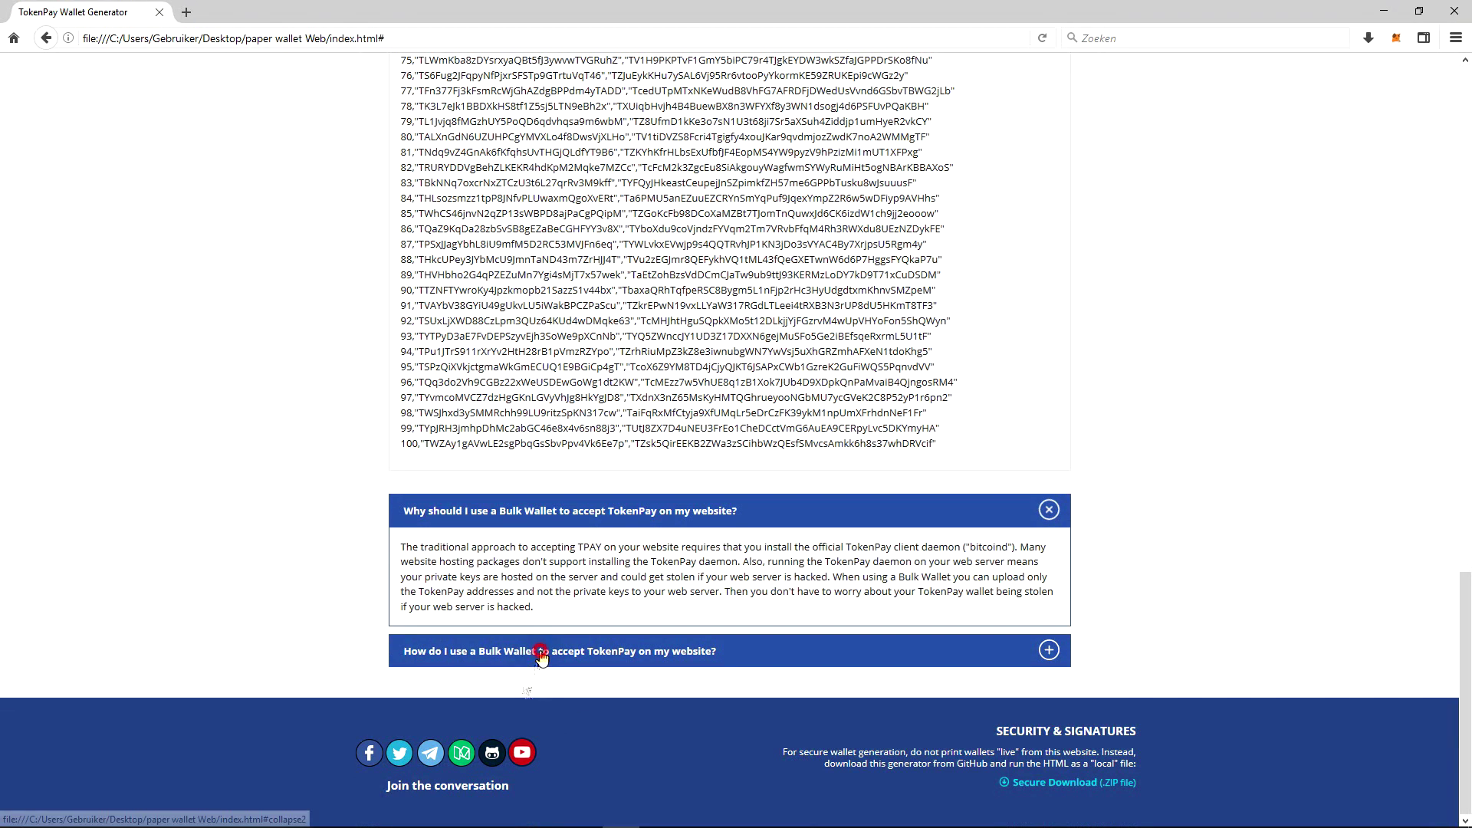
{"action": "left_click", "coordinate": [535, 650]}
Scroll through the four-step how-to answer, then back up toward the top of the page.
{"action": "scroll", "coordinate": [817, 745], "scroll_direction": "down", "scroll_amount": 3}
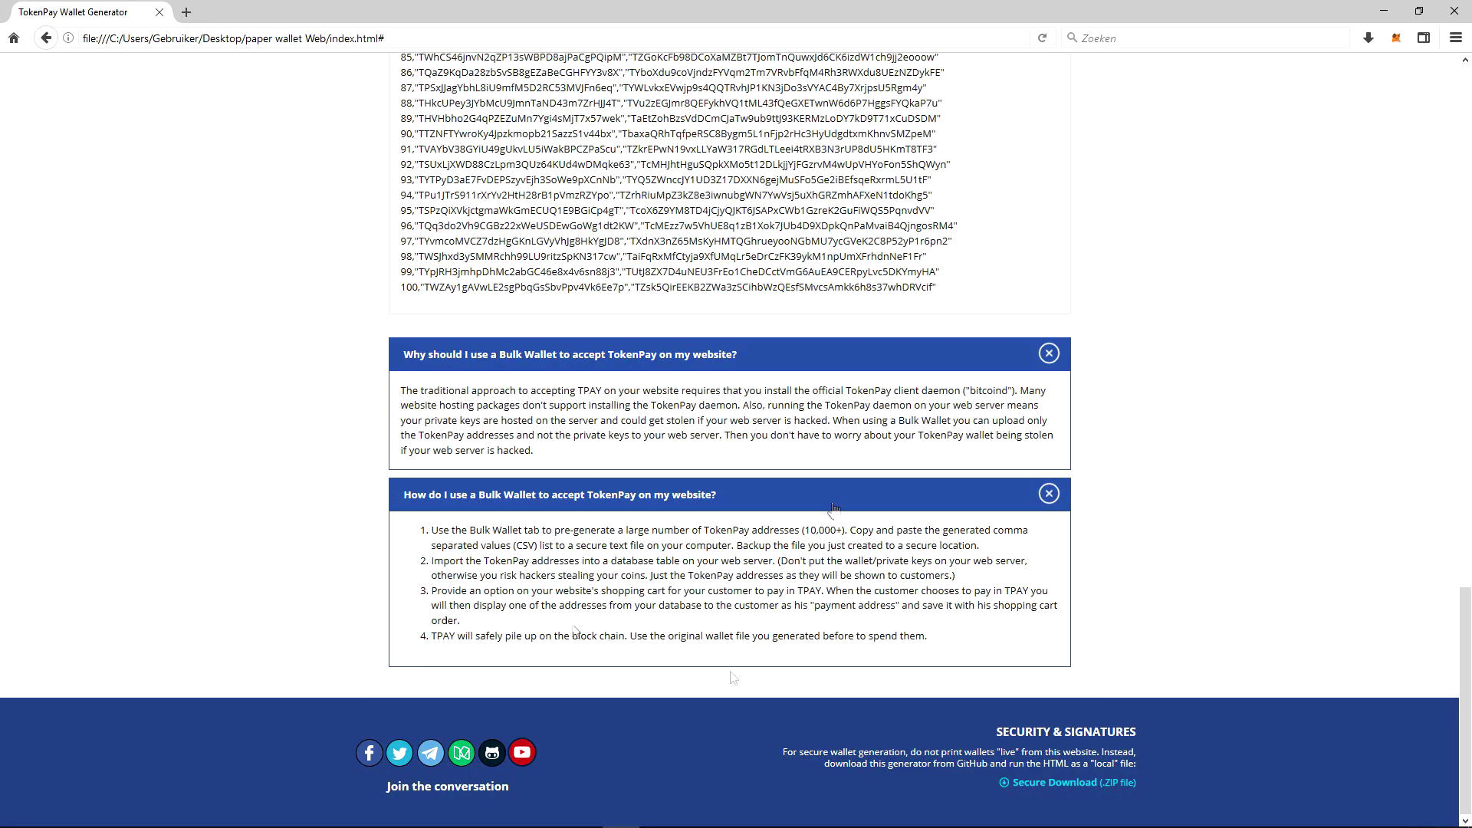
{"action": "scroll", "coordinate": [682, 436], "scroll_direction": "up", "scroll_amount": 20}
{"action": "scroll", "coordinate": [683, 437], "scroll_direction": "up", "scroll_amount": 6}
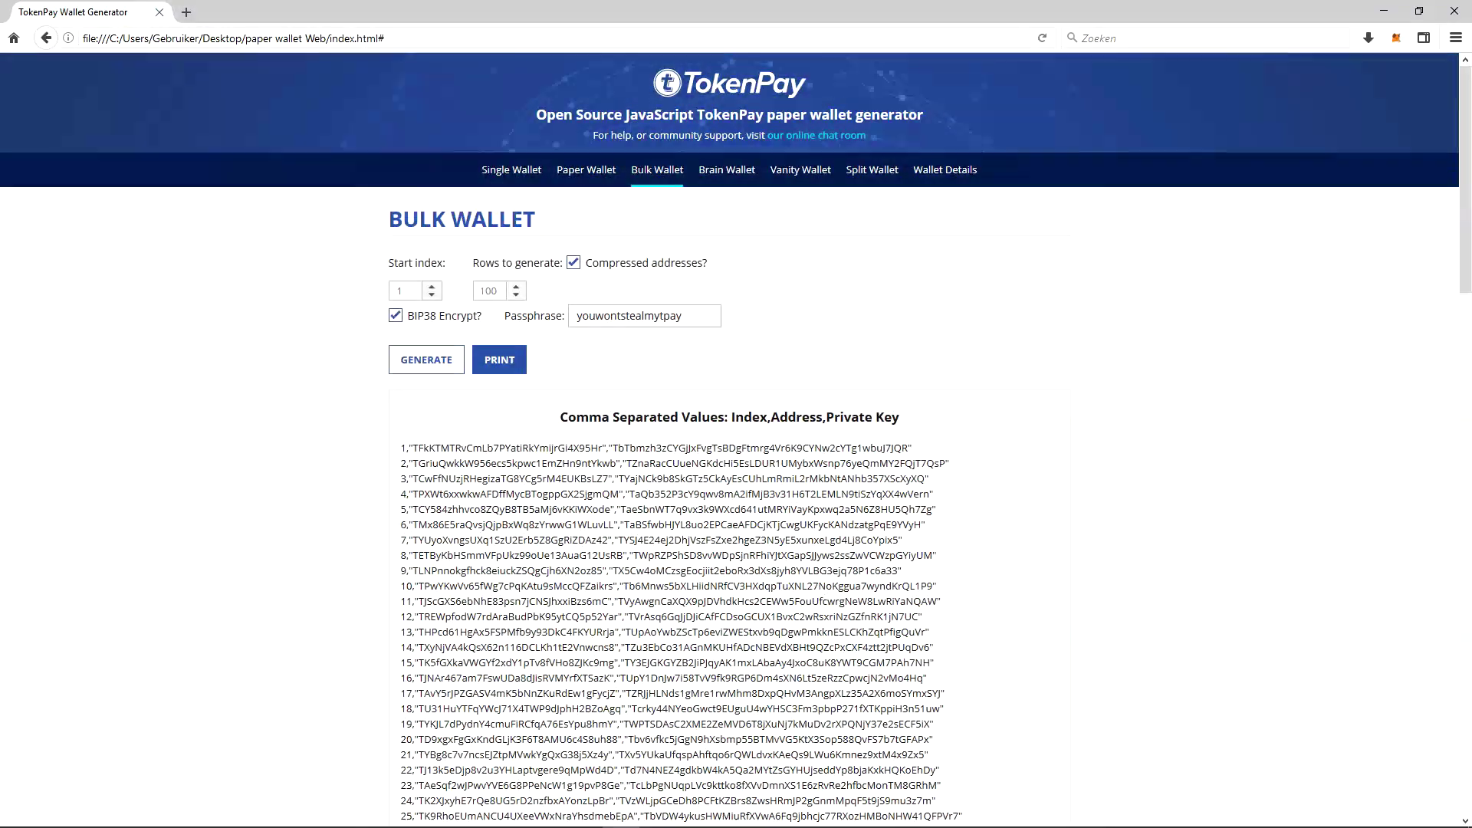